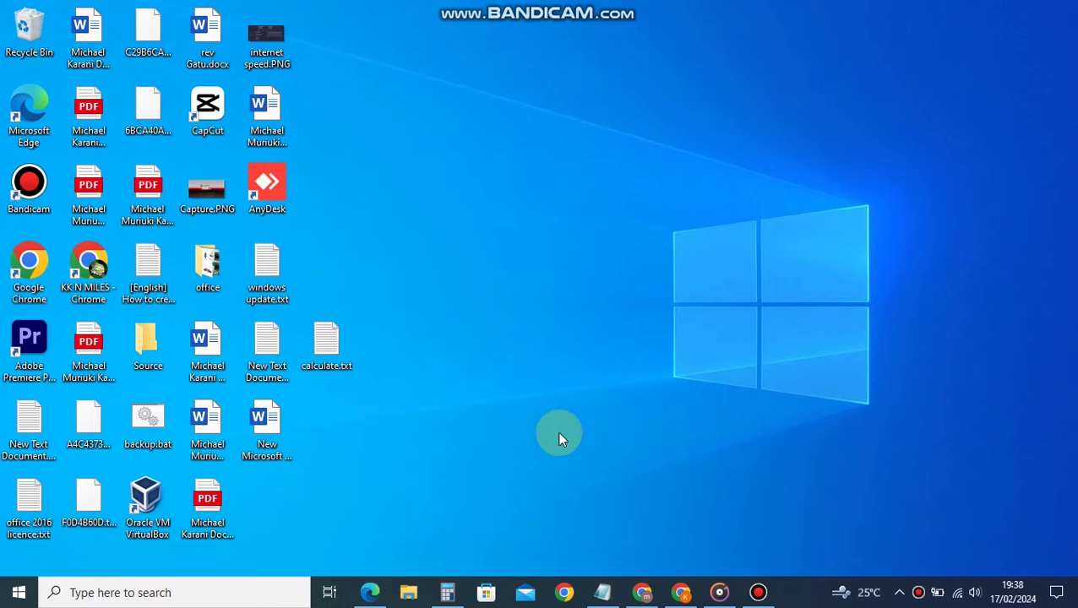
Open the About page in Settings and check the 8 GB of installed RAM.
left_click(208, 592)
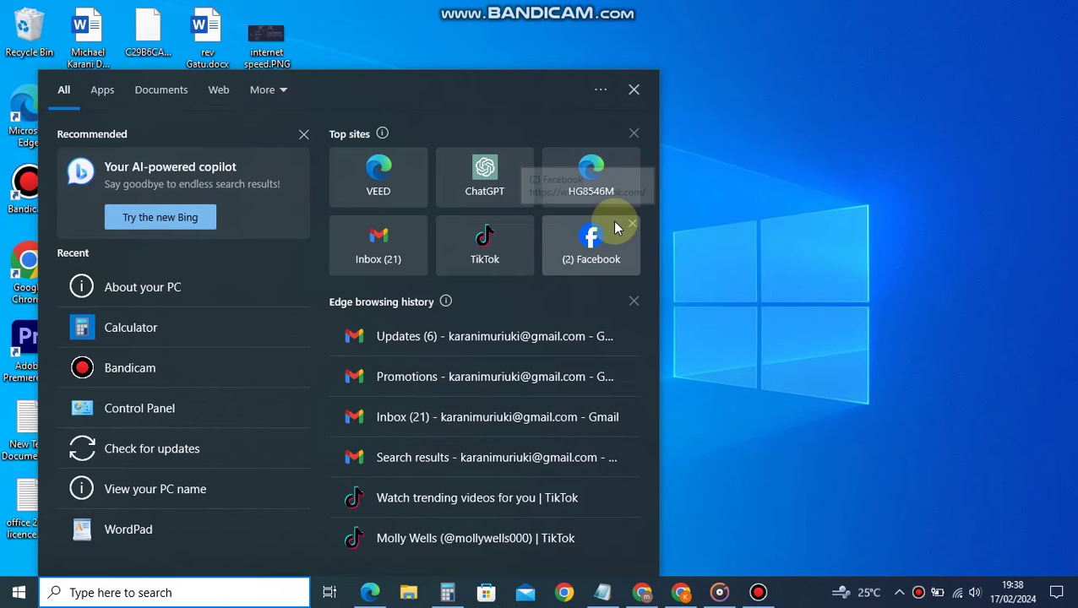
type("a")
left_click(136, 287)
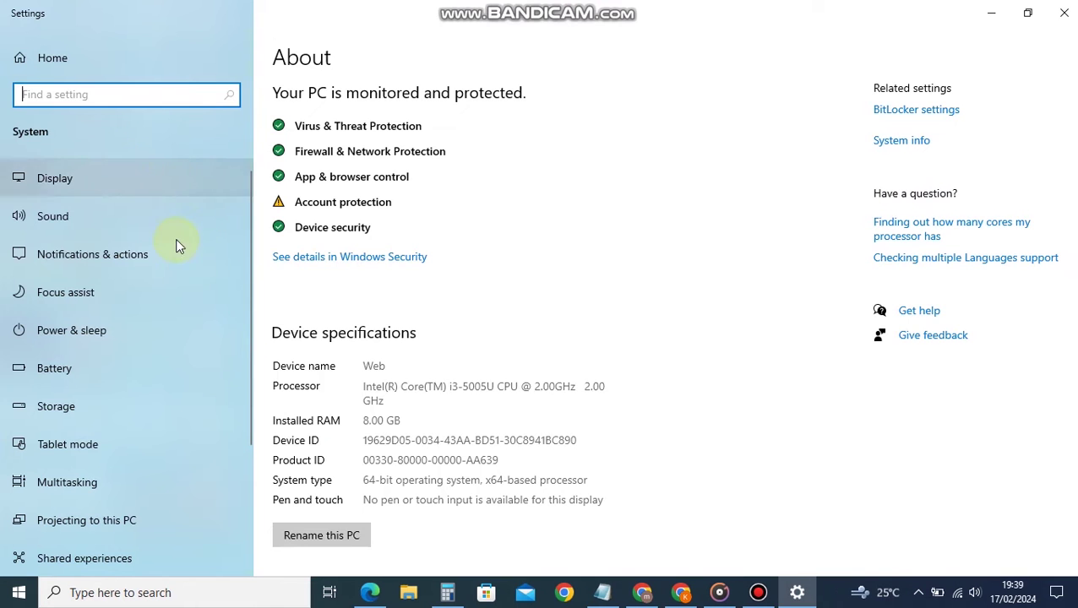
scroll(376, 362, "down", 1)
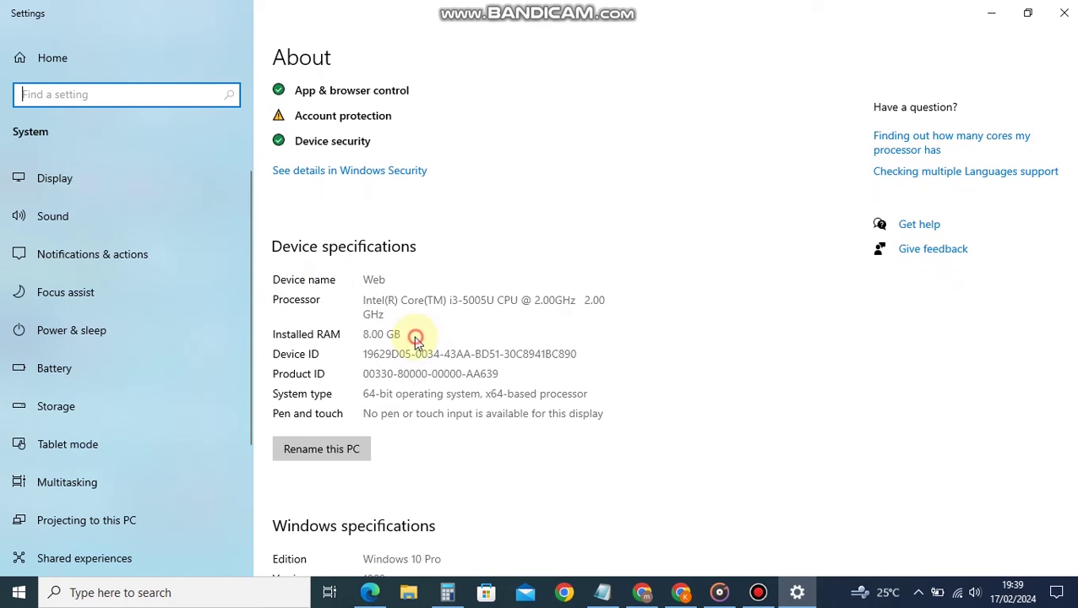
left_click(357, 336)
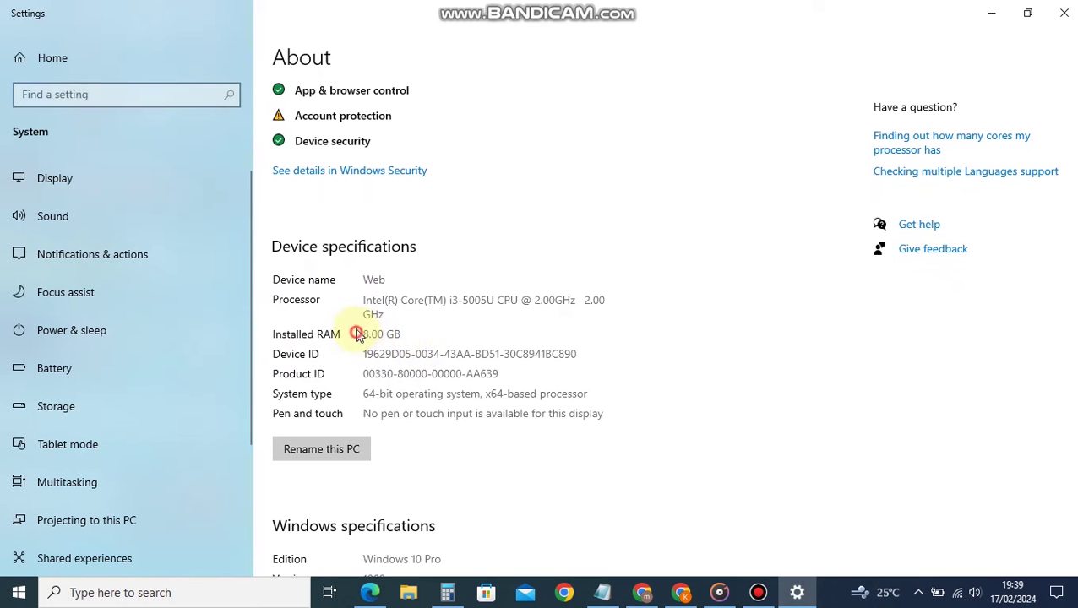
scroll(912, 144, "up", 2)
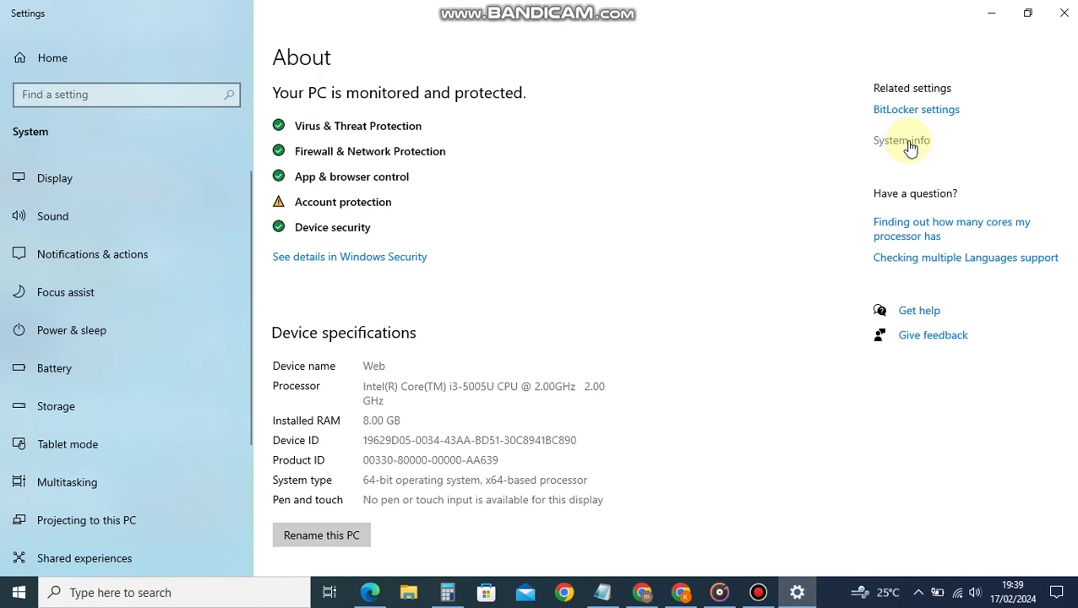
Open Performance Options from the System window's Advanced system settings.
left_click(912, 149)
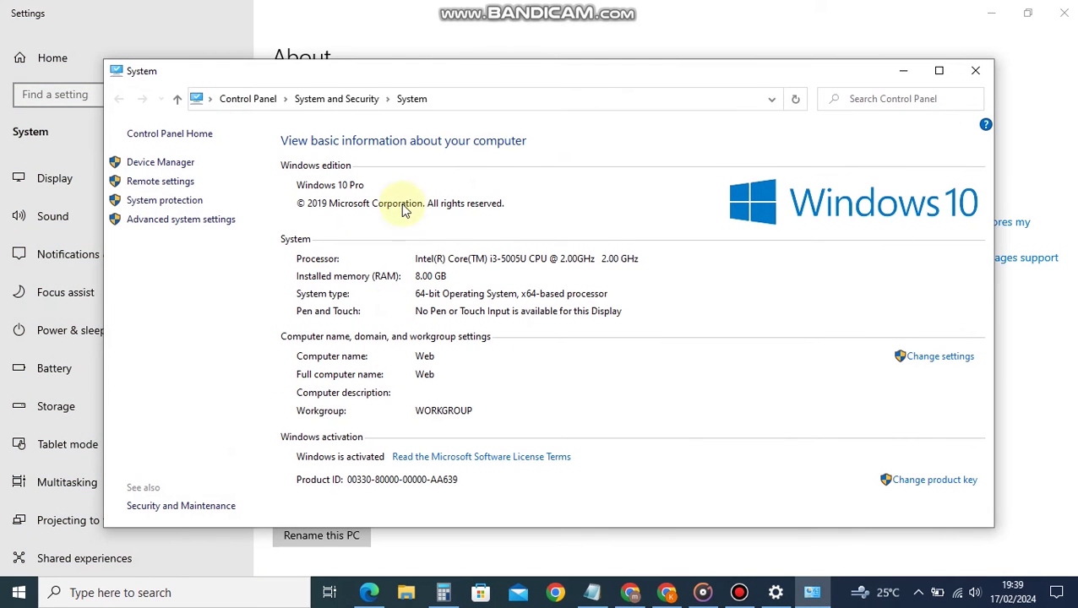
left_click(203, 229)
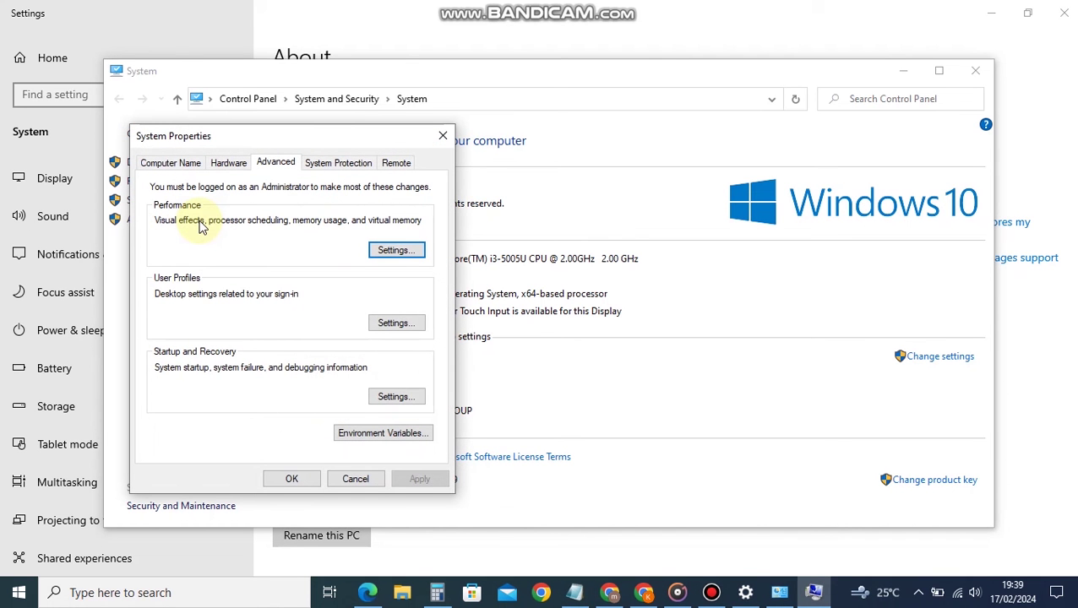
left_click(394, 251)
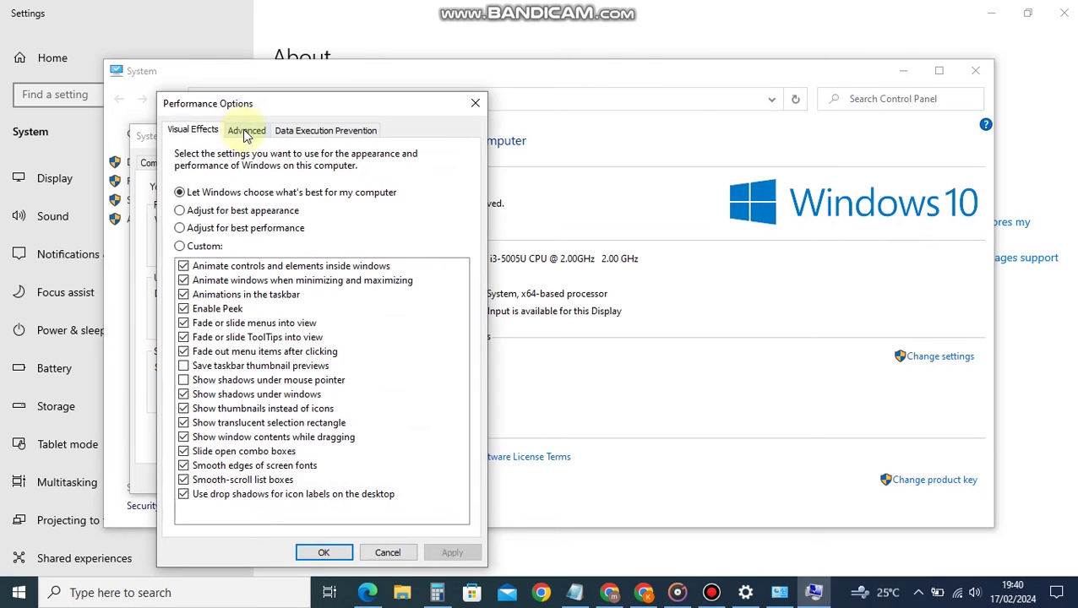
Open the Virtual Memory dialog from the Advanced tab of Performance Options.
left_click(247, 132)
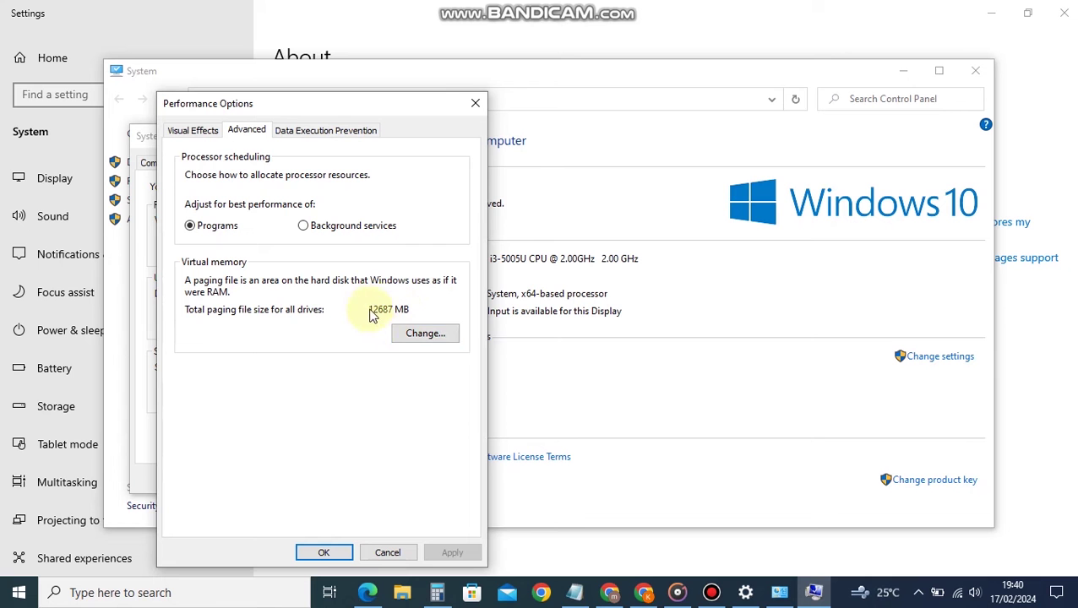
left_click(422, 339)
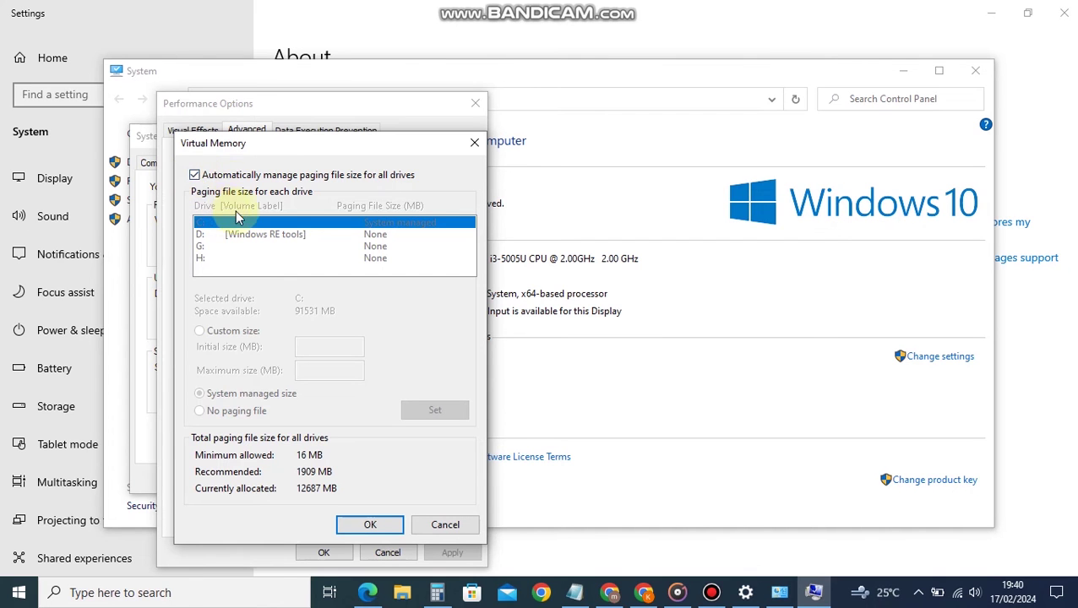
Turn off automatic paging file management and select Custom size for drive C:, with calculate.txt open.
left_click(195, 176)
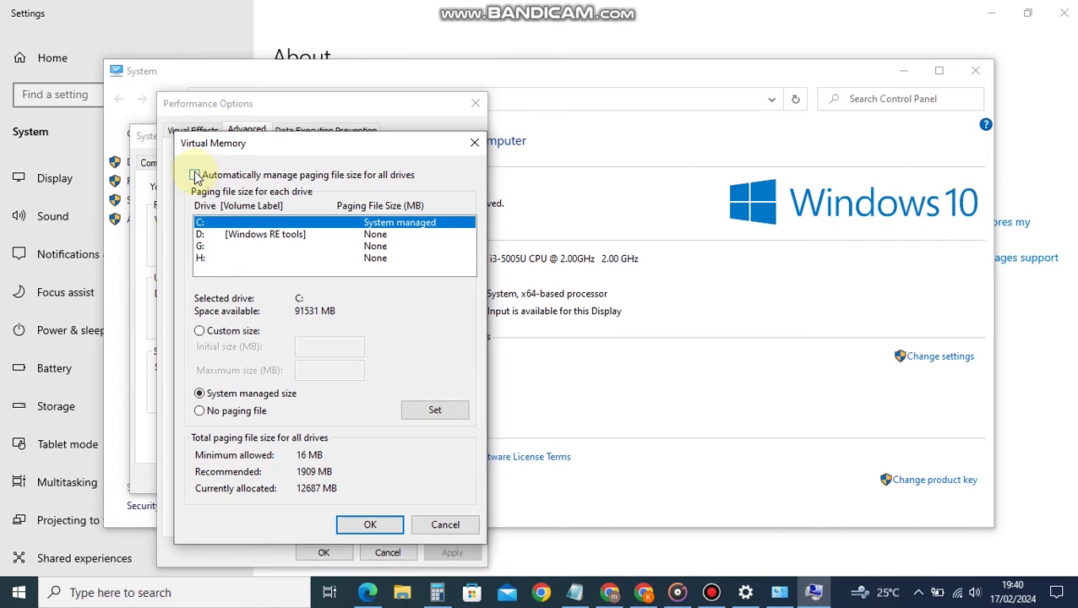
left_click(200, 332)
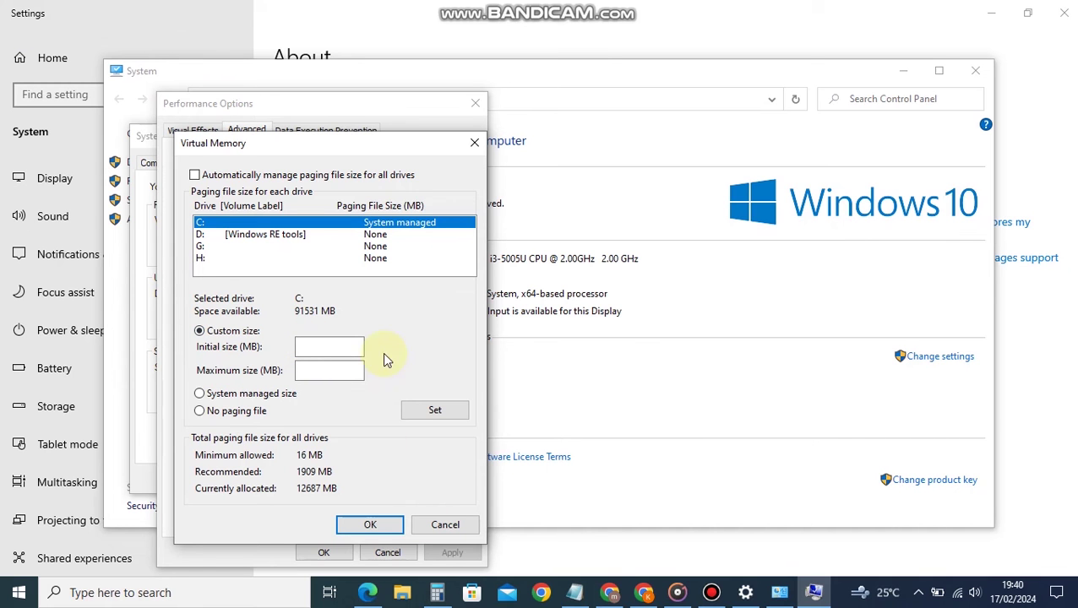
mouse_move(574, 593)
left_click(576, 541)
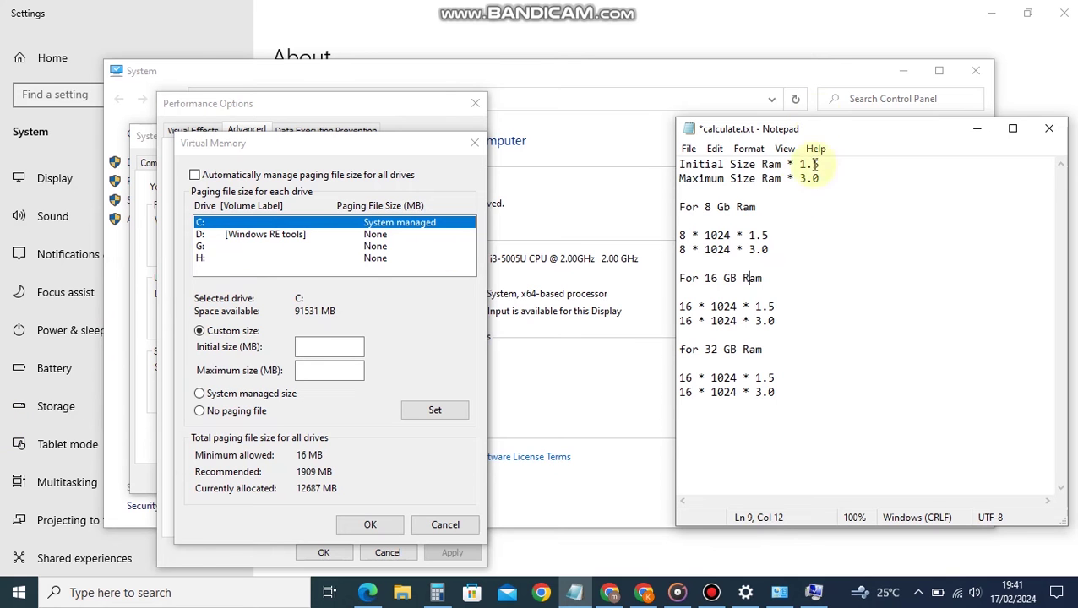
Compute the initial size for 8 GB RAM: 8 × 1024 = 8192, then × 1.5 = 12,288.
left_click(760, 209)
left_click_drag(759, 208, 680, 209)
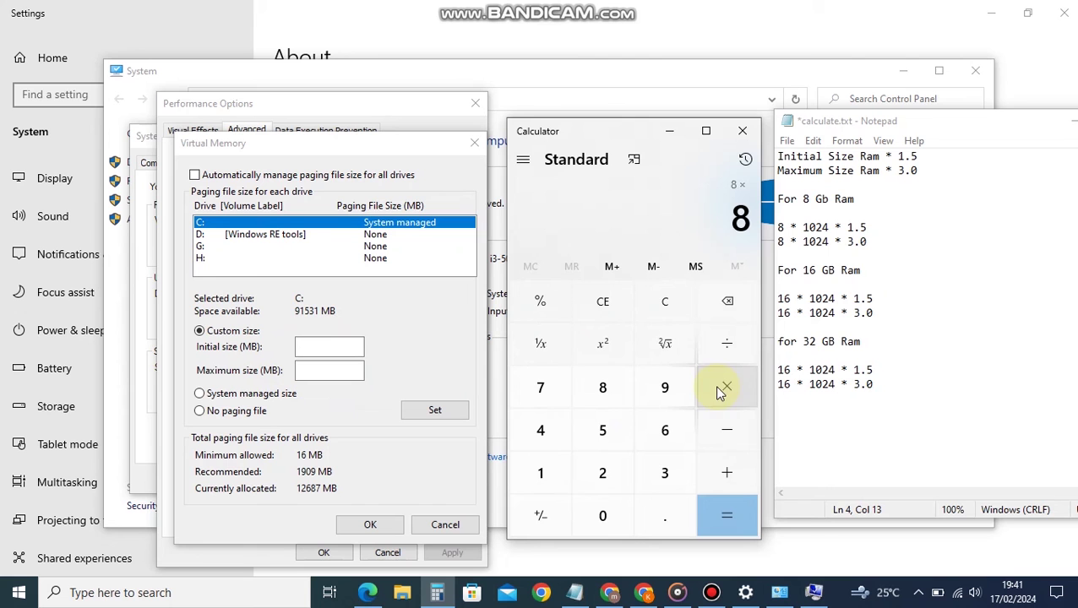
left_click(541, 490)
left_click(609, 517)
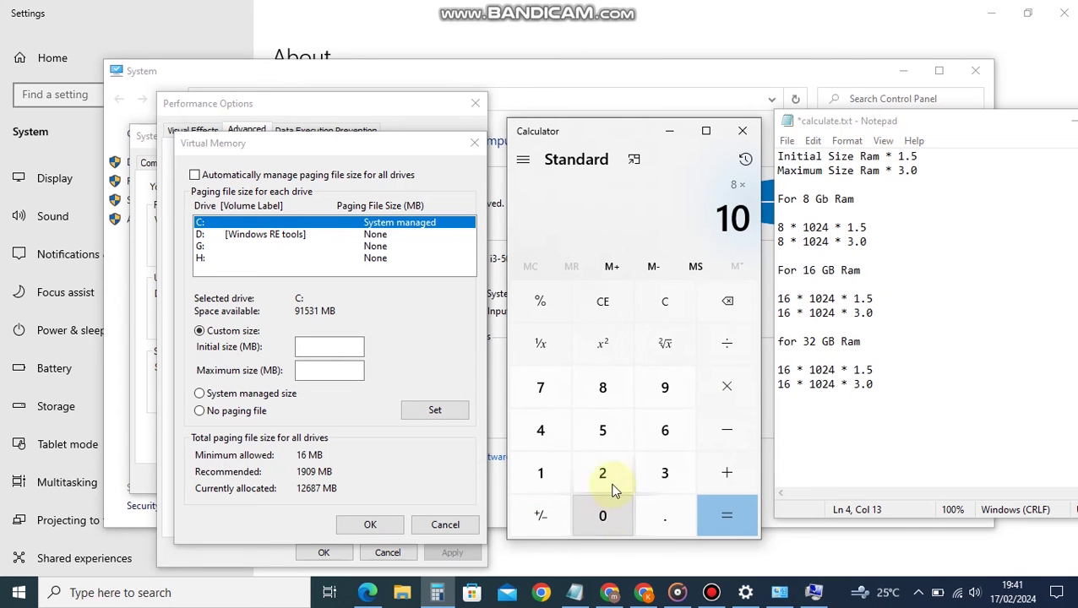
left_click(606, 478)
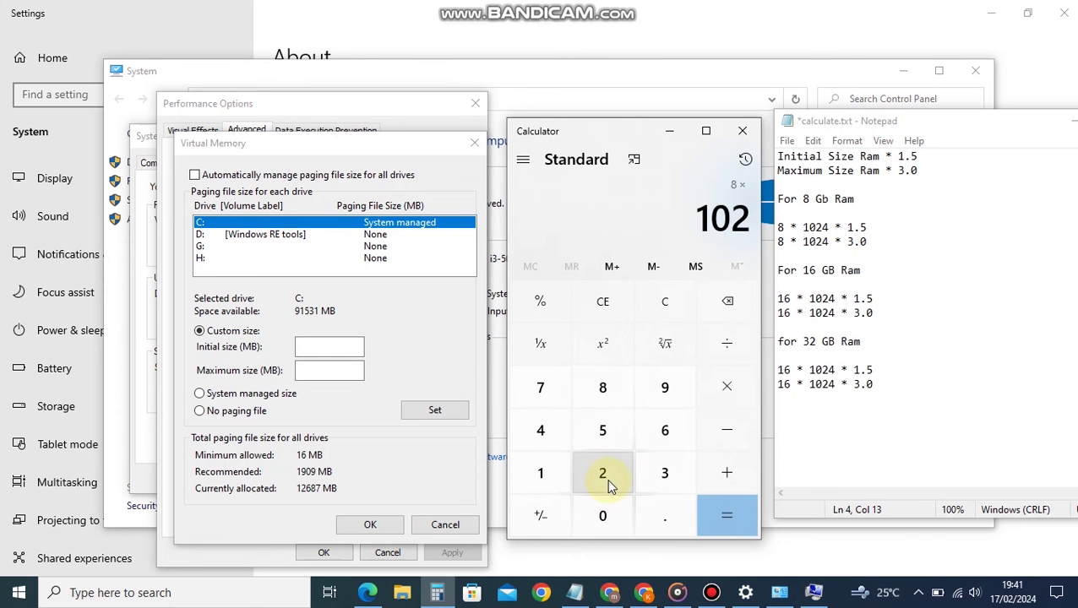
left_click(544, 442)
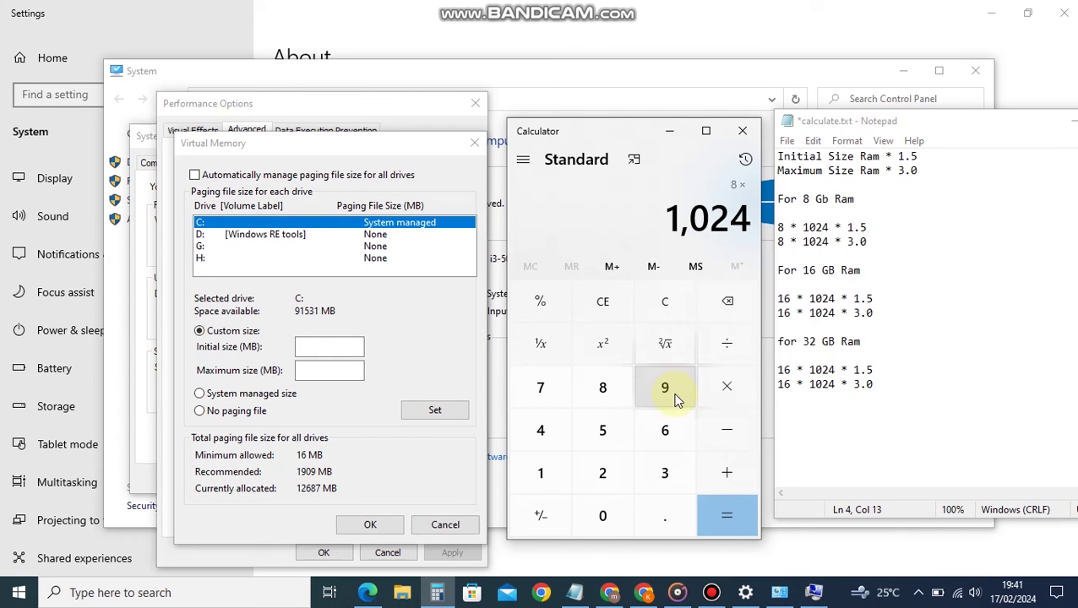
left_click(724, 515)
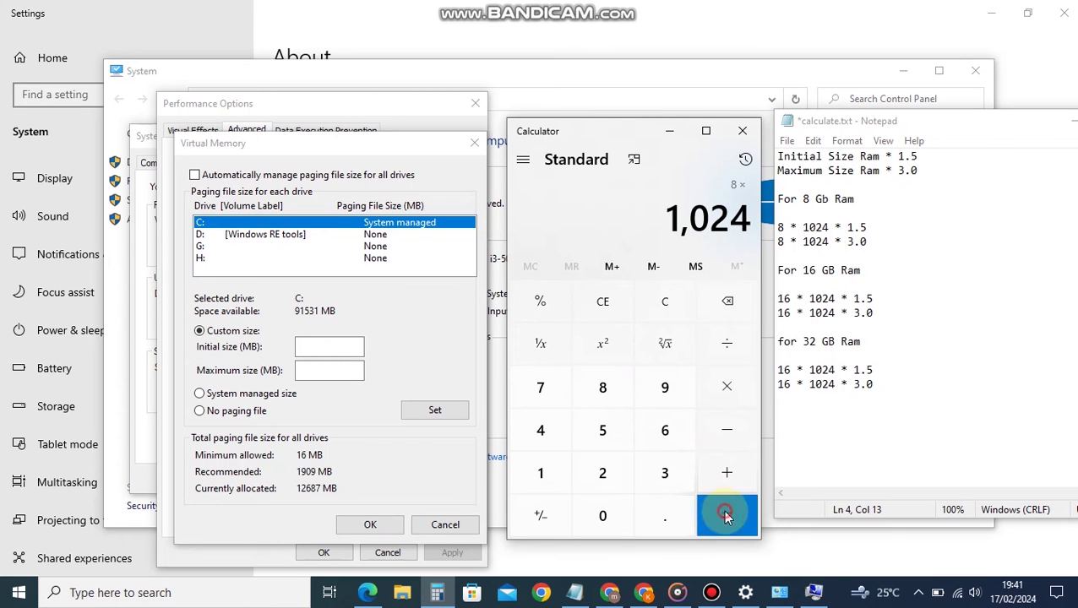
type("*1.5")
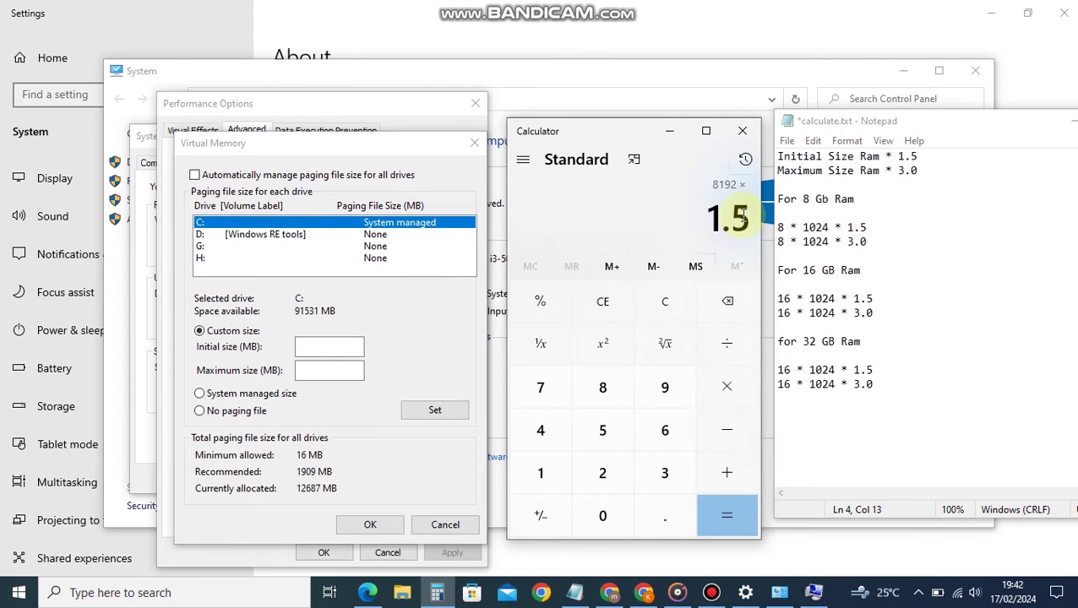
left_click(724, 516)
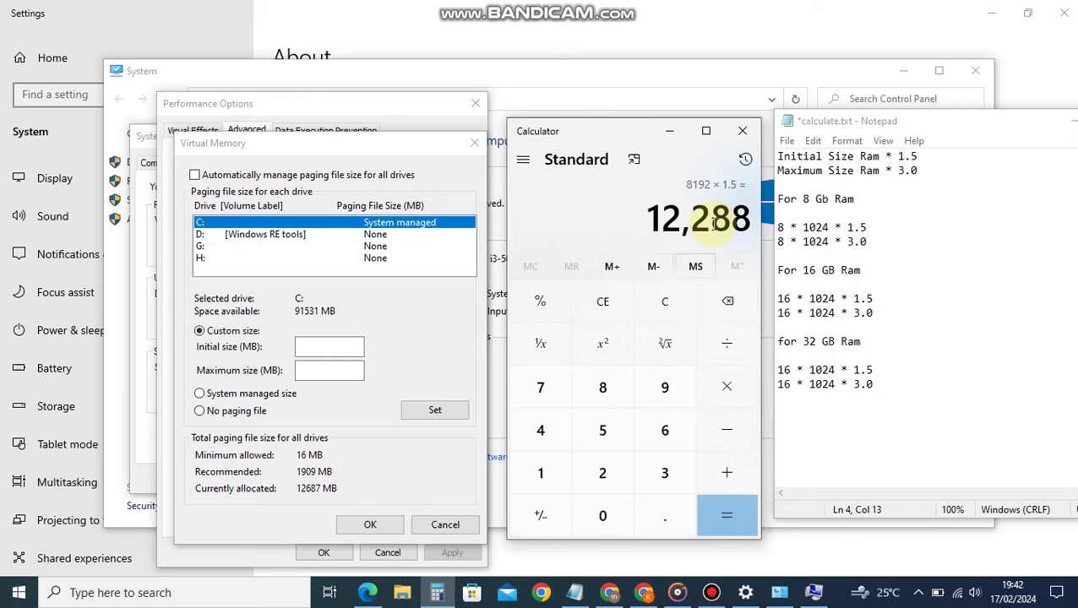
Begin entering the 12288 MB initial size and compute the maximum as 8192 × 3.
left_click(309, 352)
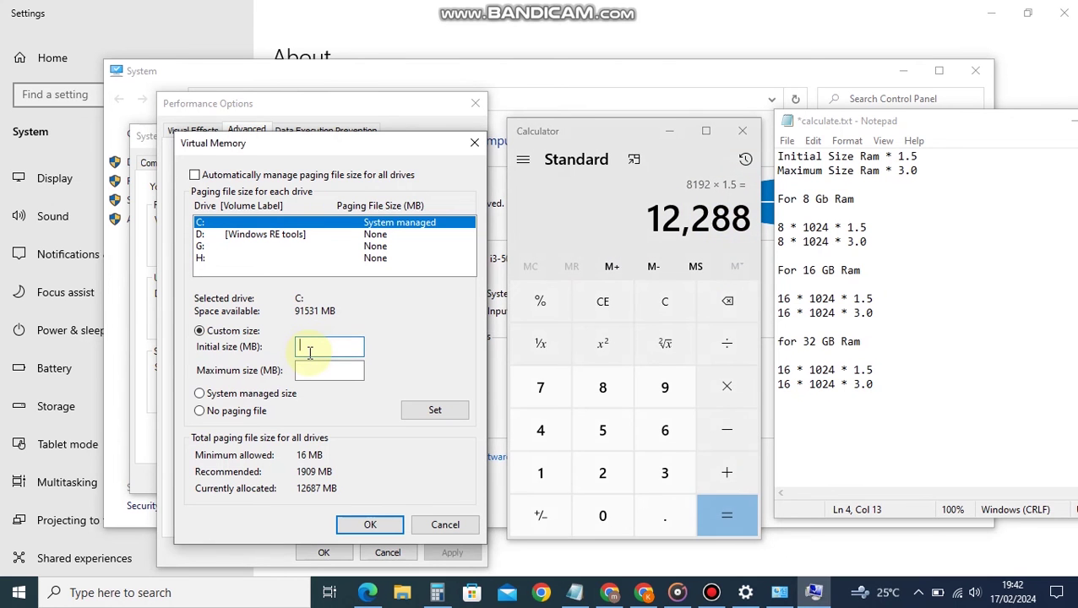
type("12288")
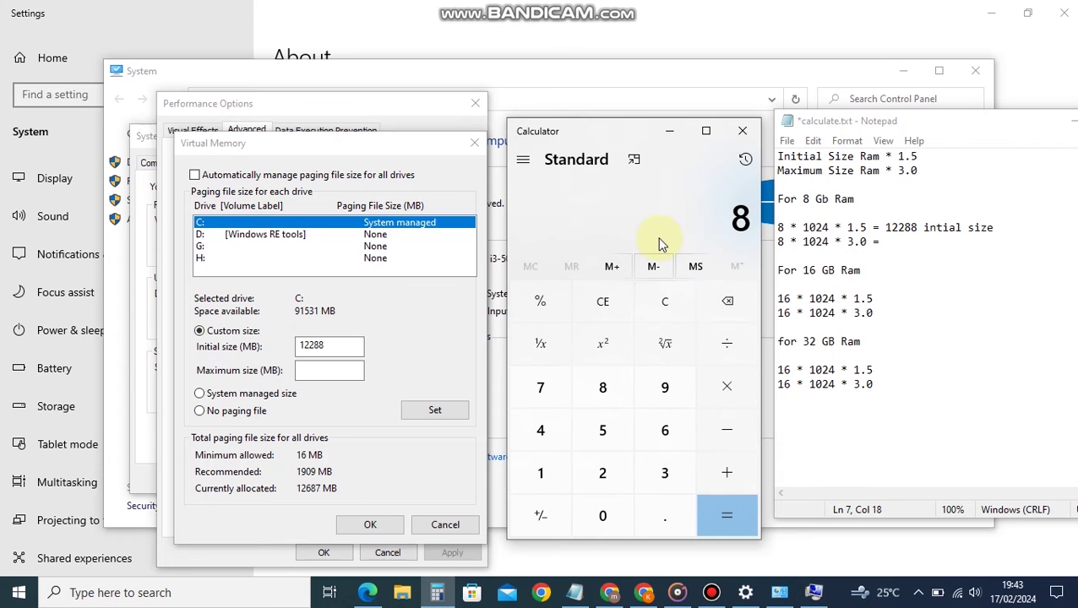
key("asterisk")
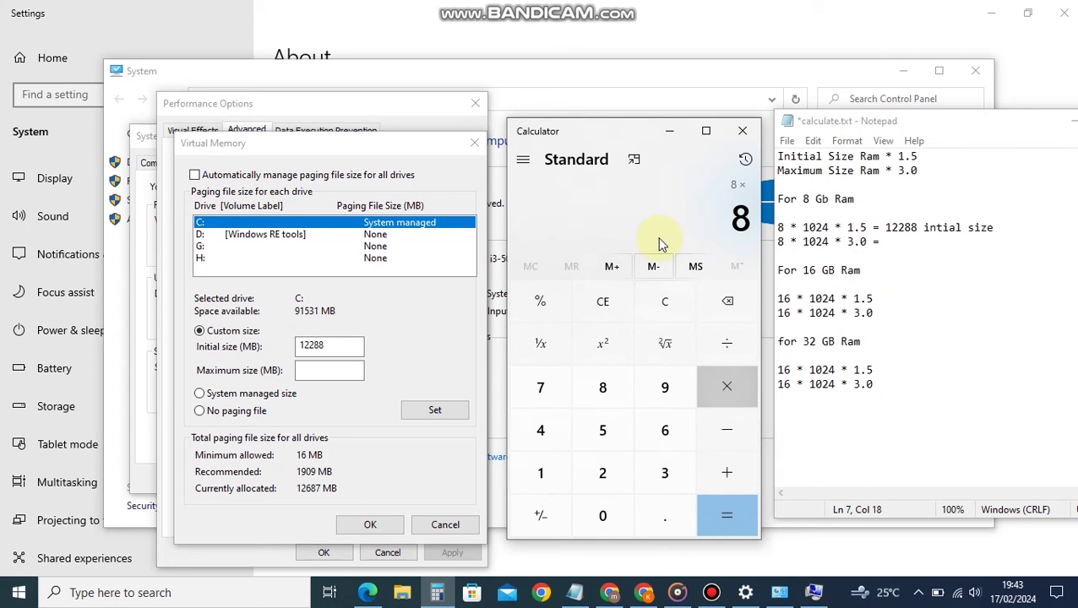
type("1024")
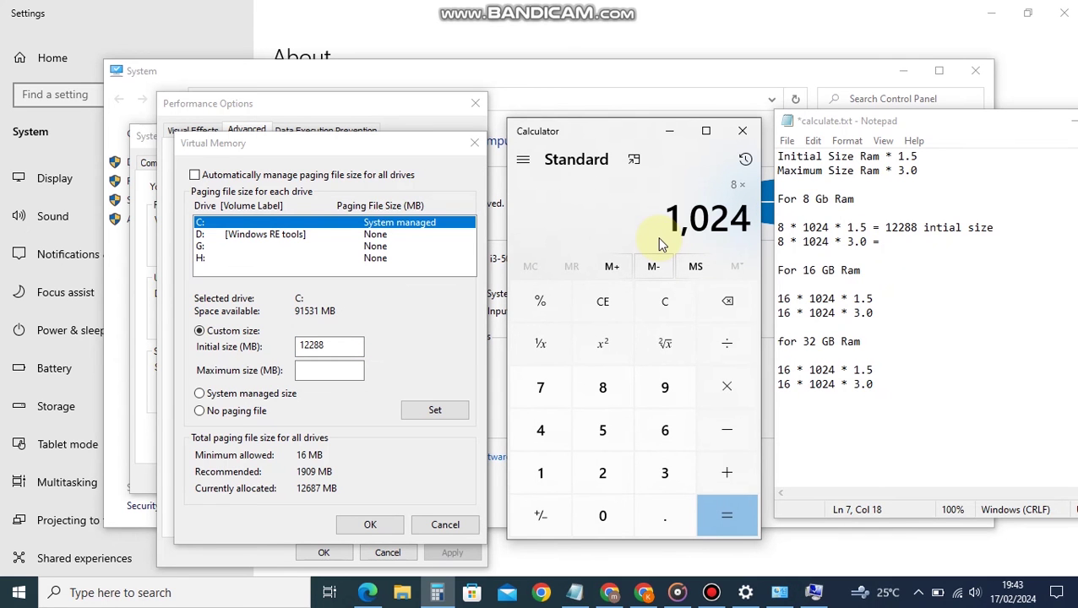
key("Return")
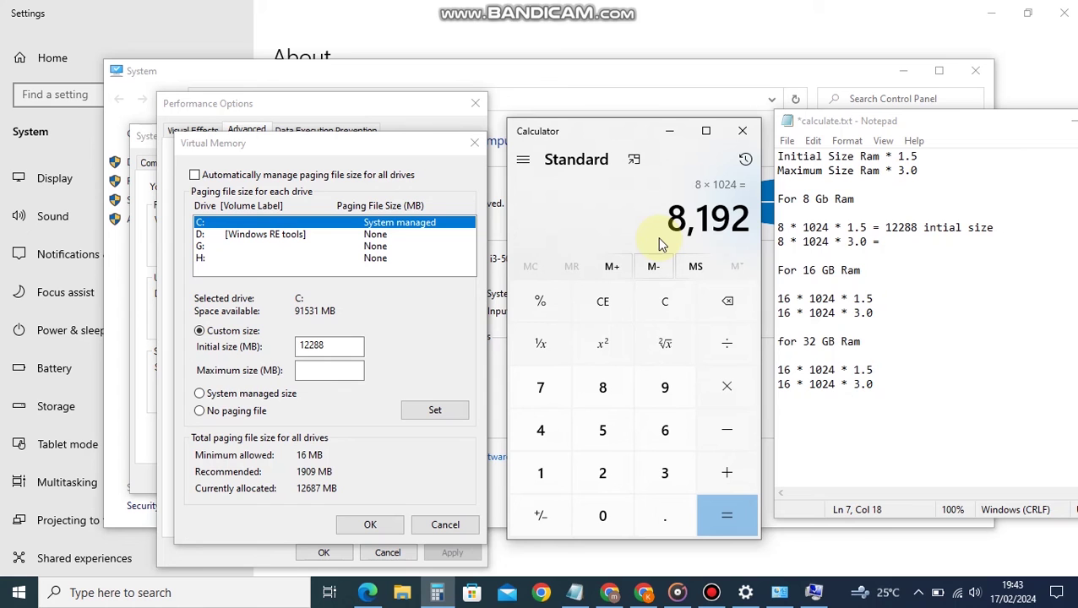
type("*3")
key("Return")
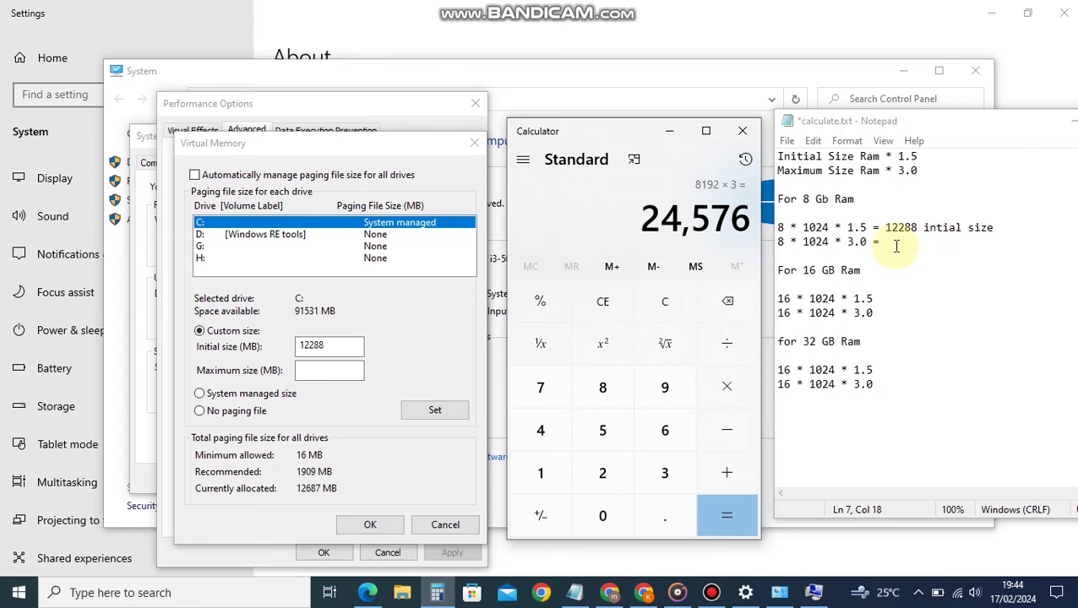
Note 24576 as the maximum size, enter it for drive C:, and confirm the custom sizes.
left_click(895, 245)
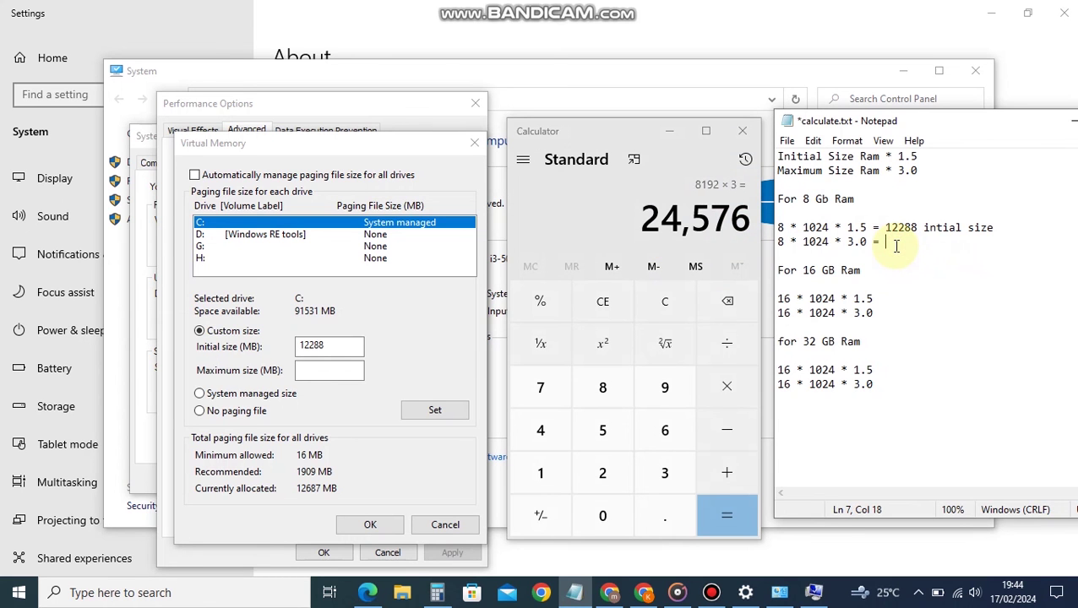
type("24576")
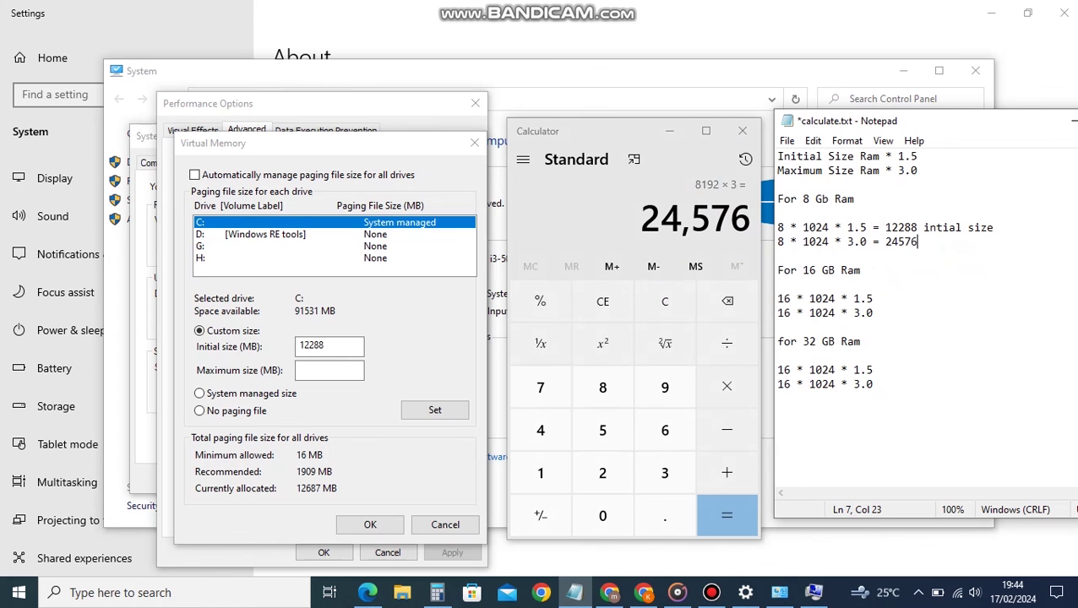
left_click(942, 245)
type("max")
type("imum size")
key("alt+Tab")
type("24")
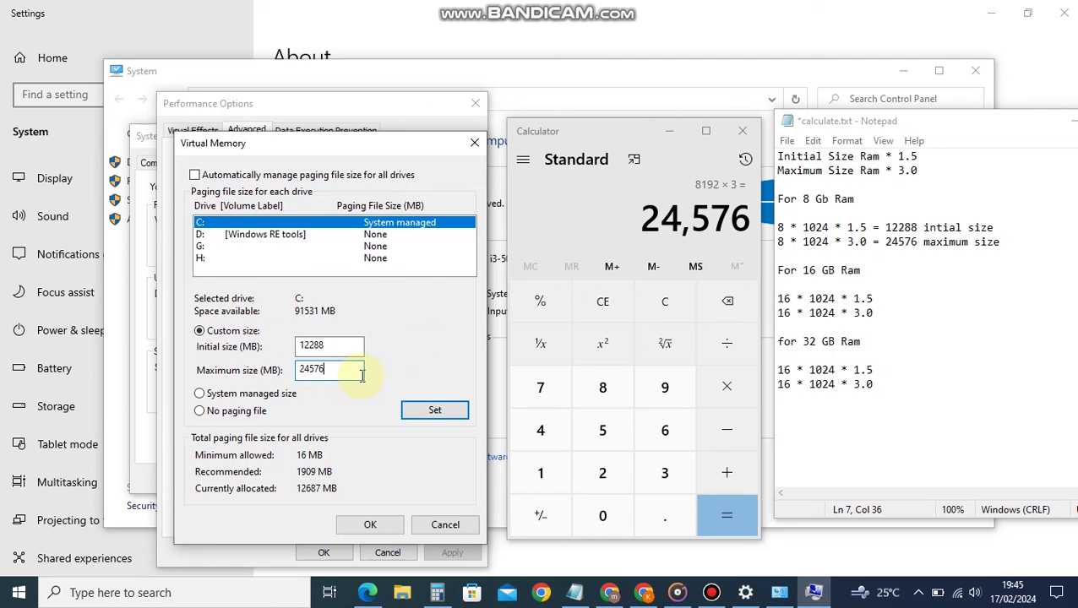
left_click(370, 524)
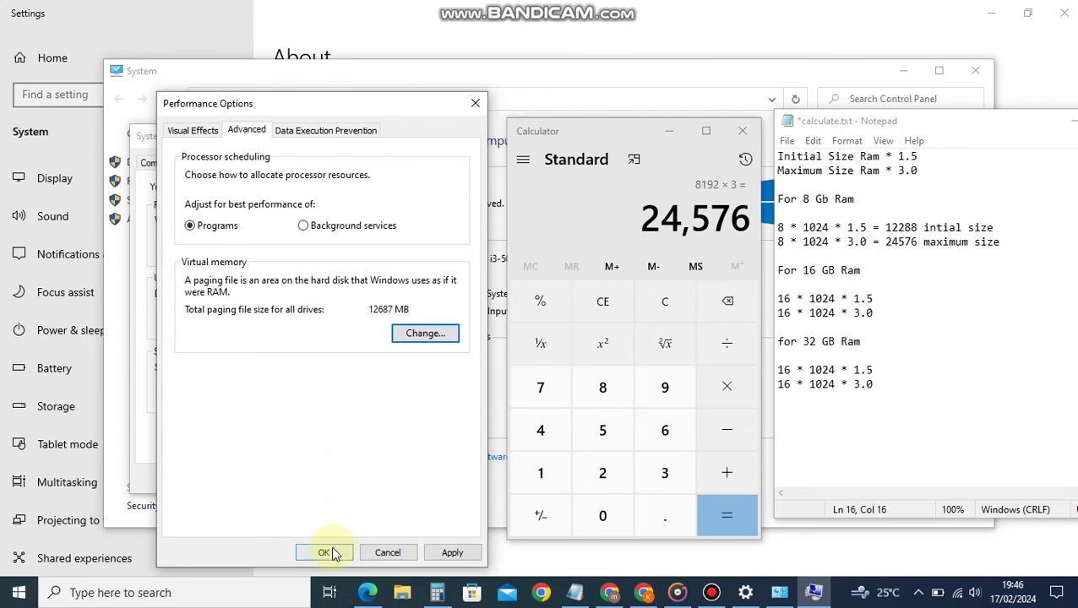
Confirm Performance Options and System Properties with OK, then accept Restart Now.
left_click(332, 549)
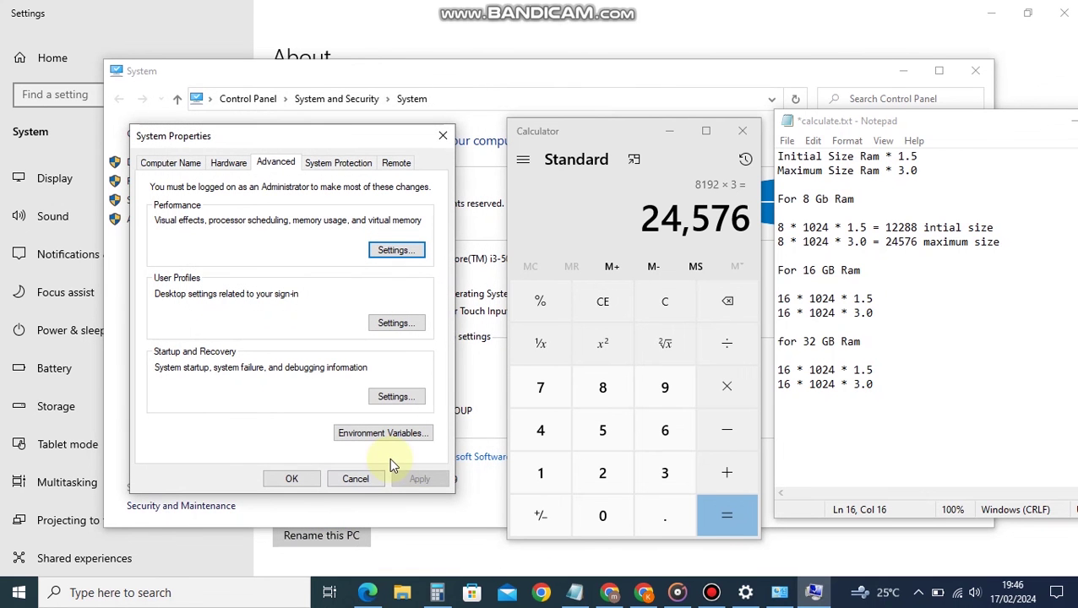
left_click(305, 479)
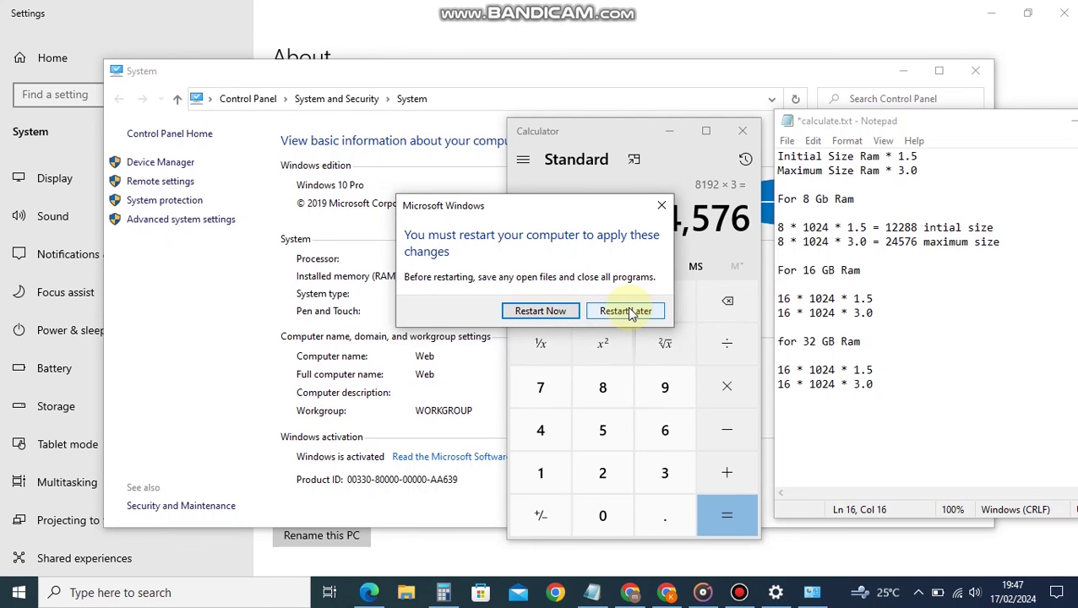
left_click(541, 312)
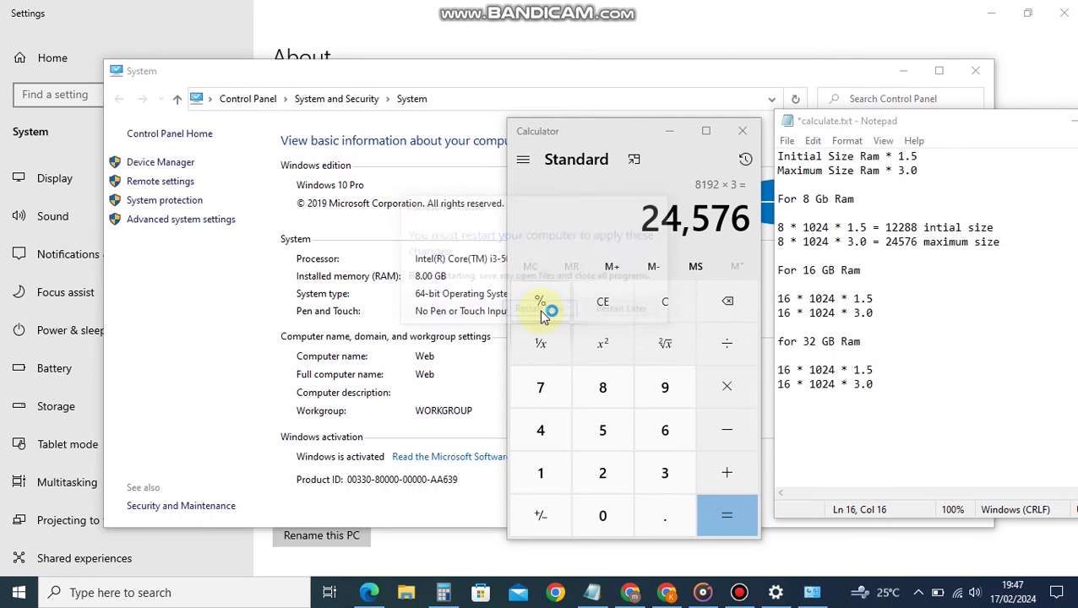